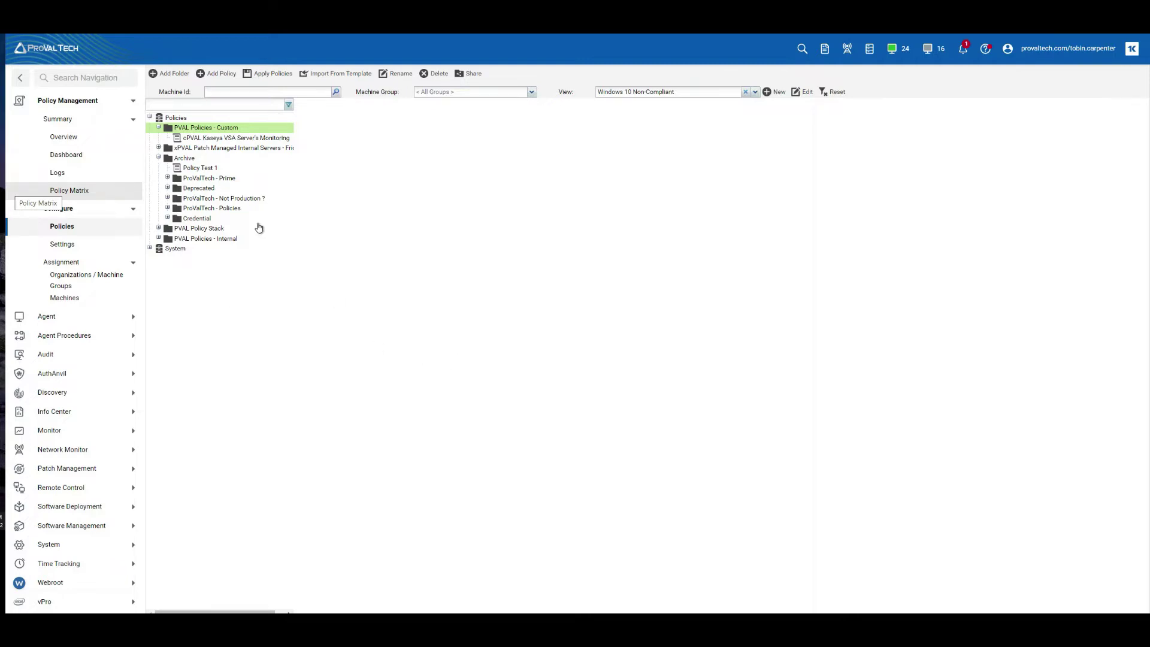
Go to the Policies page under Policy Management.
{"action": "left_click", "coordinate": [87, 103]}
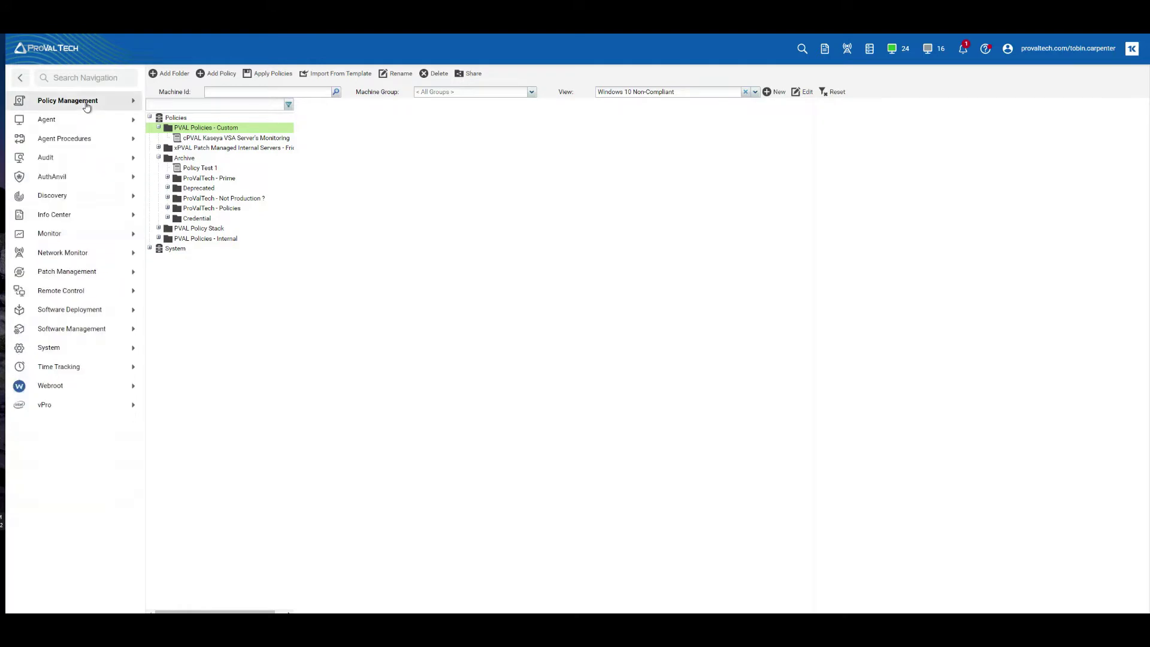
{"action": "left_click", "coordinate": [85, 103]}
{"action": "left_click", "coordinate": [76, 228]}
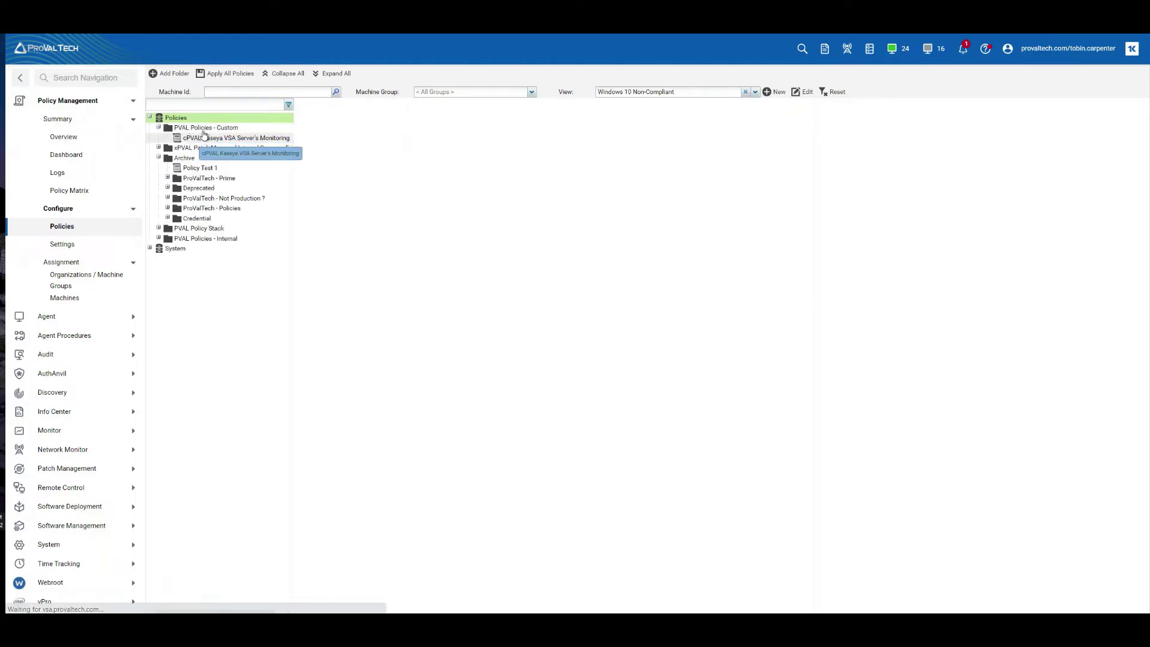
Add a policy named 'Windows 10 Upgrade' to the PVAL Policies - Custom folder.
{"action": "left_click", "coordinate": [203, 130]}
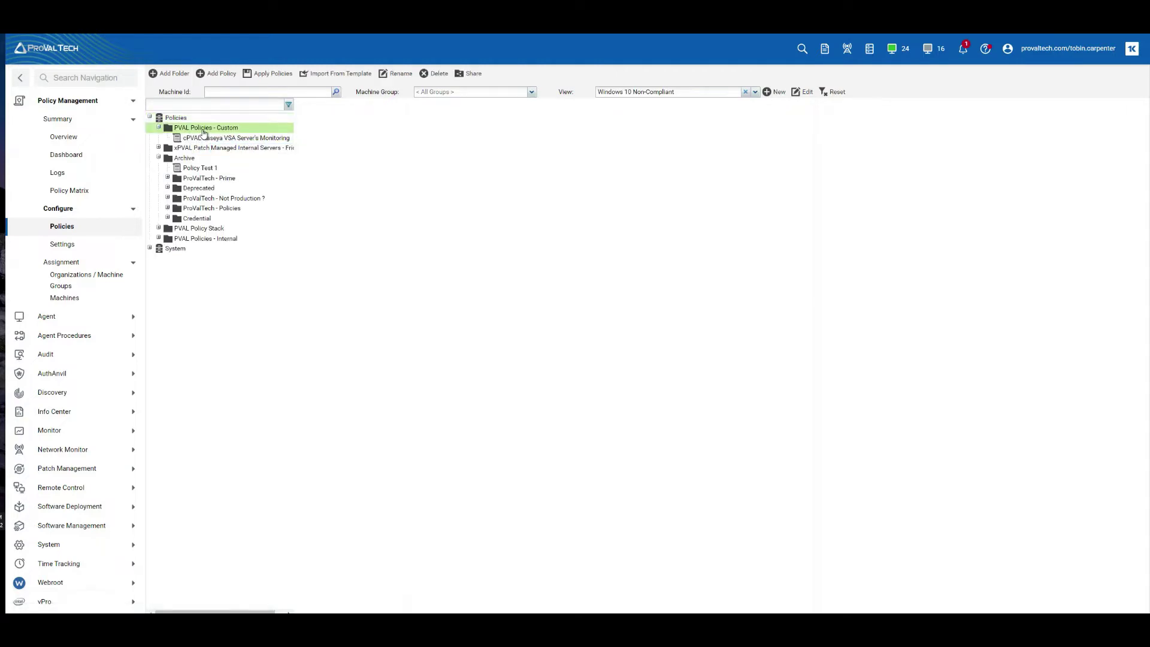
{"action": "left_click", "coordinate": [219, 76]}
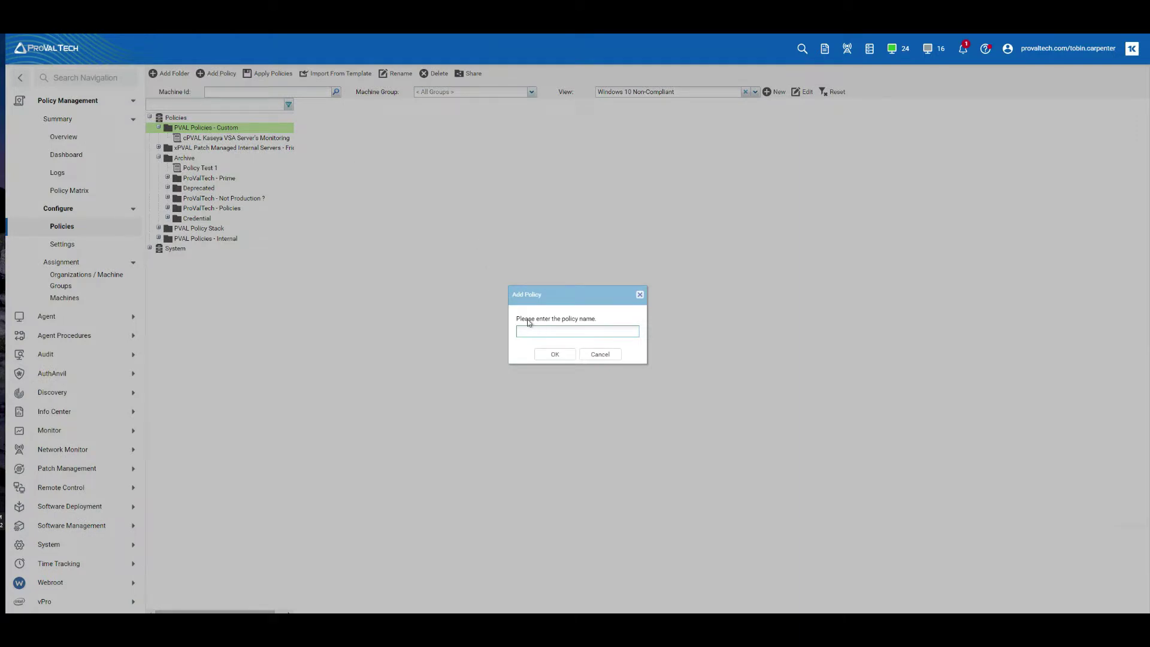
{"action": "type", "text": "Windows 10 Upgrade"}
{"action": "left_click", "coordinate": [558, 355]}
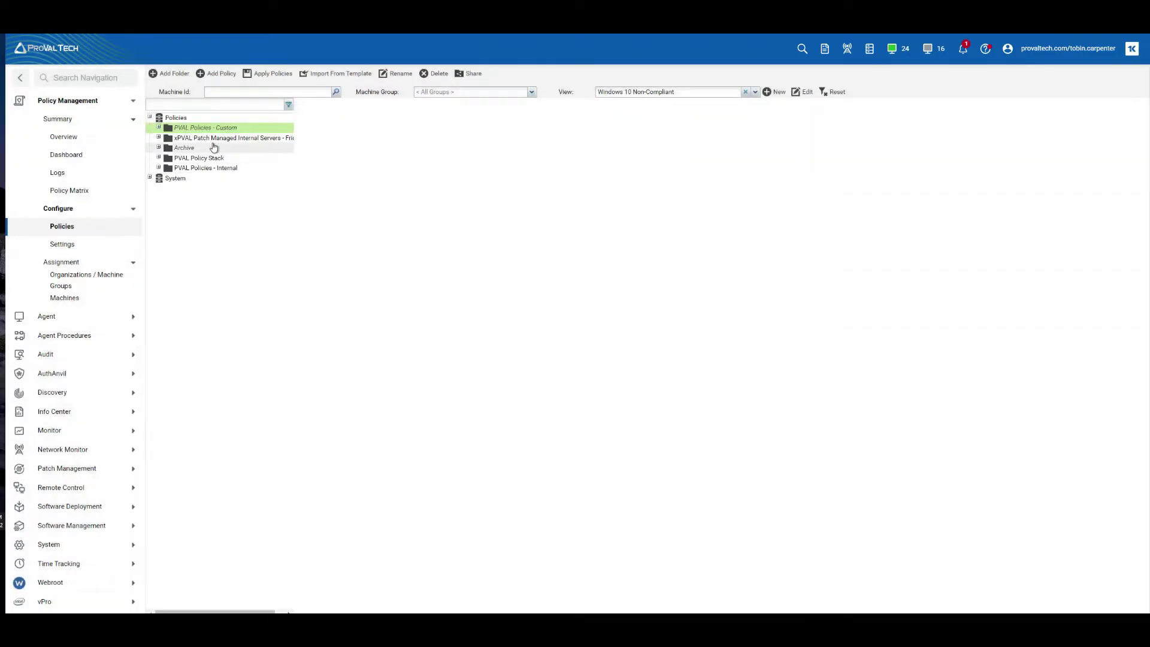
Set the Windows 10 Upgrade policy's view to Windows 10 Non-Compliant.
{"action": "left_click", "coordinate": [215, 148]}
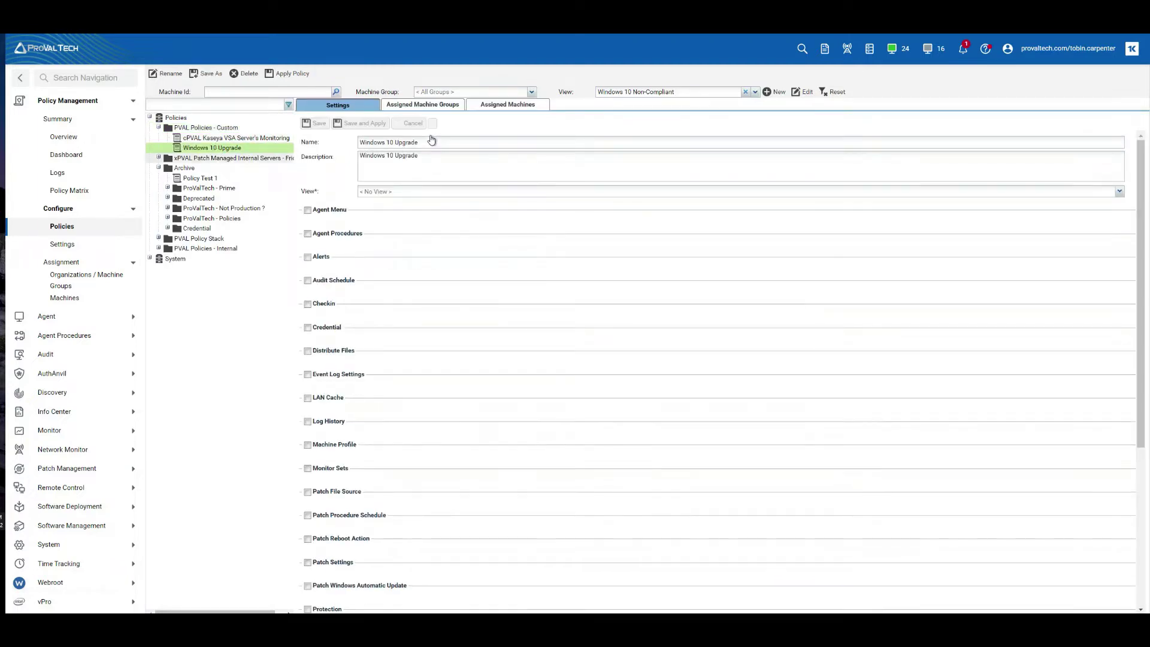
{"action": "left_click", "coordinate": [408, 190]}
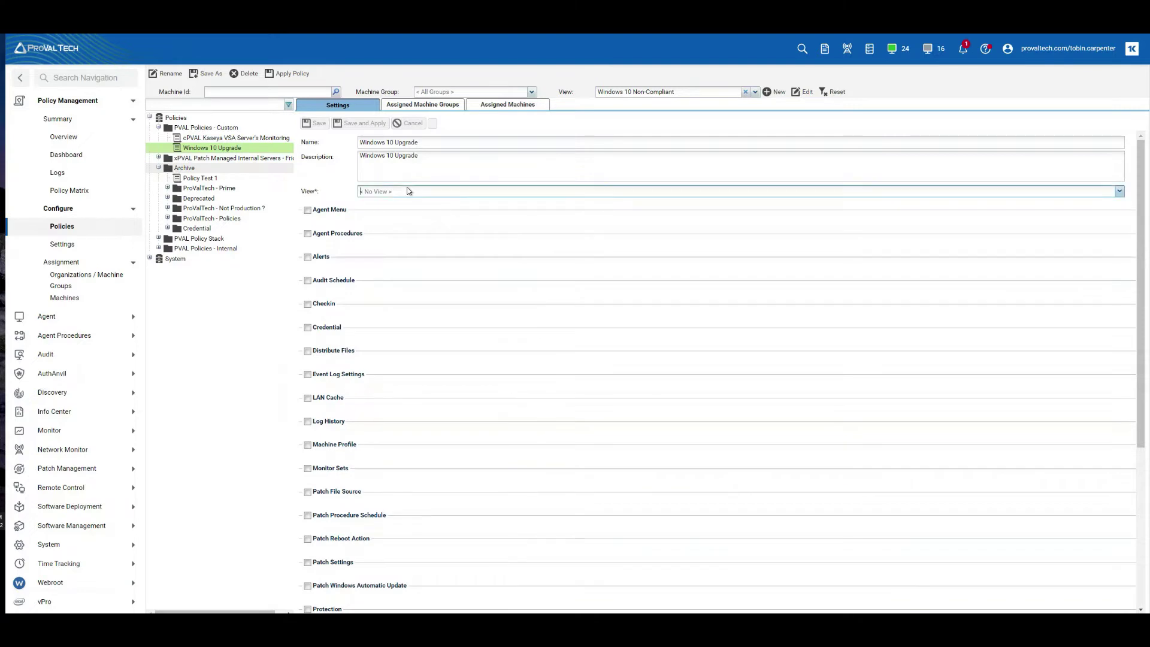
{"action": "type", "text": "windows"}
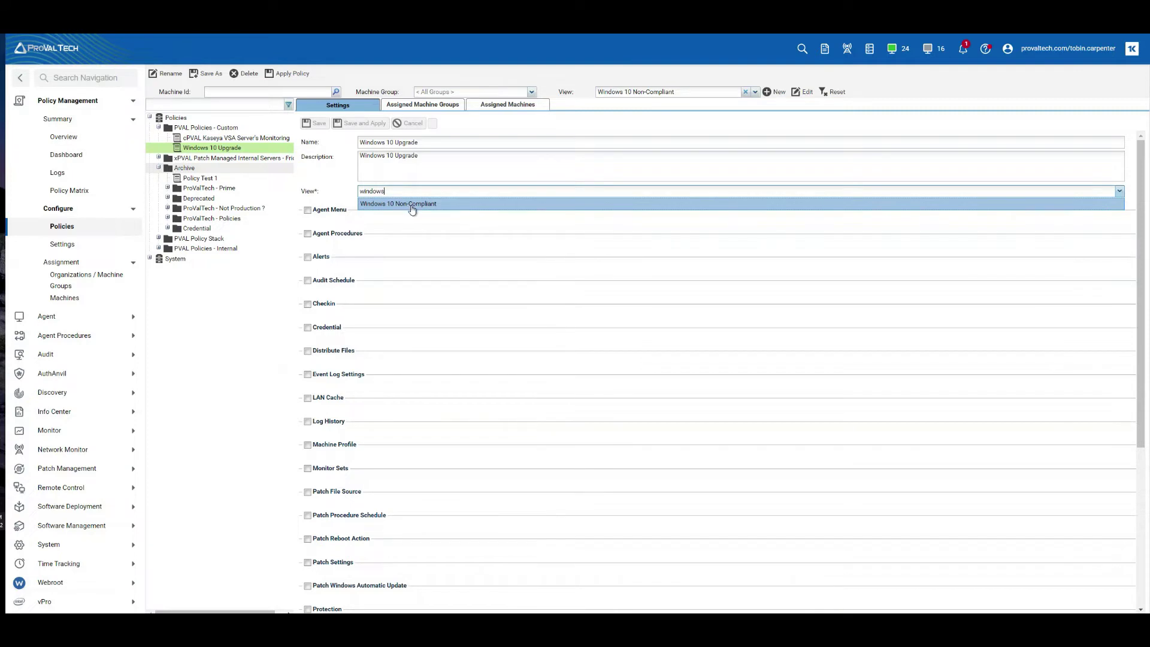
{"action": "left_click", "coordinate": [413, 204]}
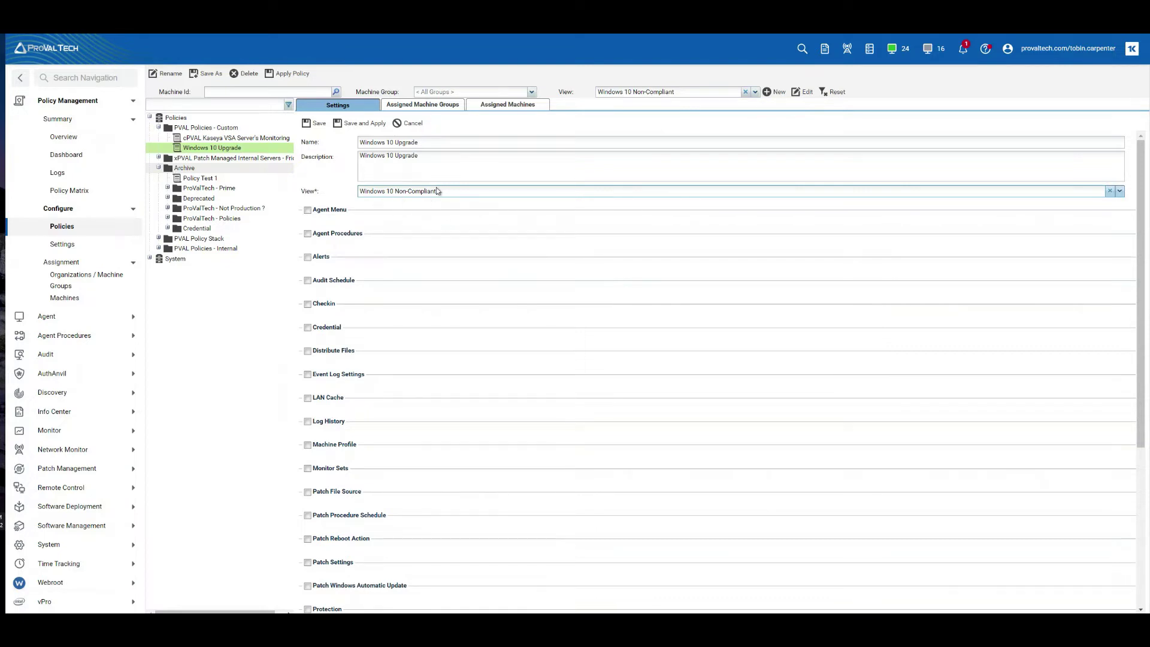
Enable Agent Procedures and add Shared > PVAL Stack > Windows 10 Upgrade - 21H2 (Using Assistant).
{"action": "left_click", "coordinate": [309, 235]}
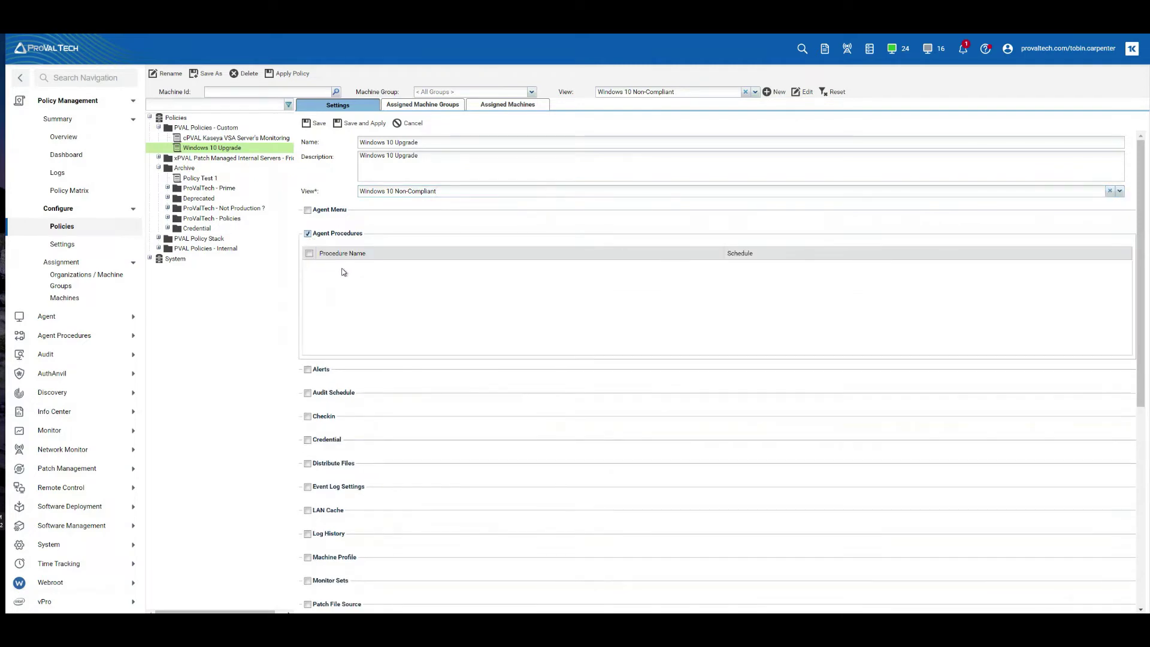
{"action": "left_click", "coordinate": [336, 251]}
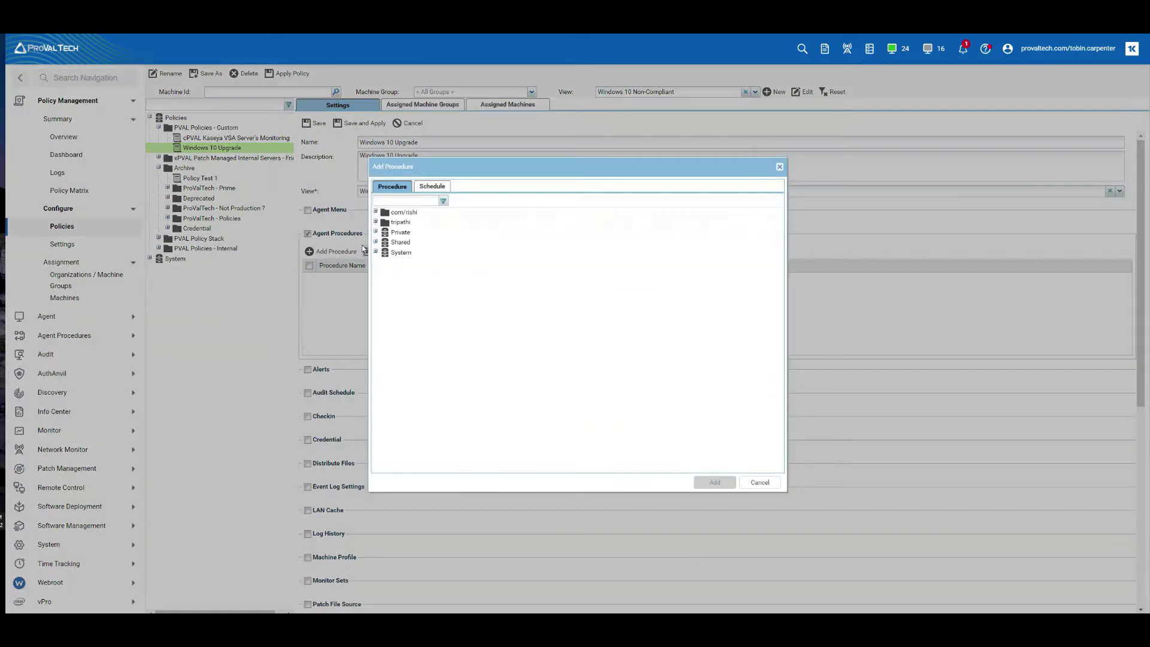
{"action": "left_click", "coordinate": [375, 242]}
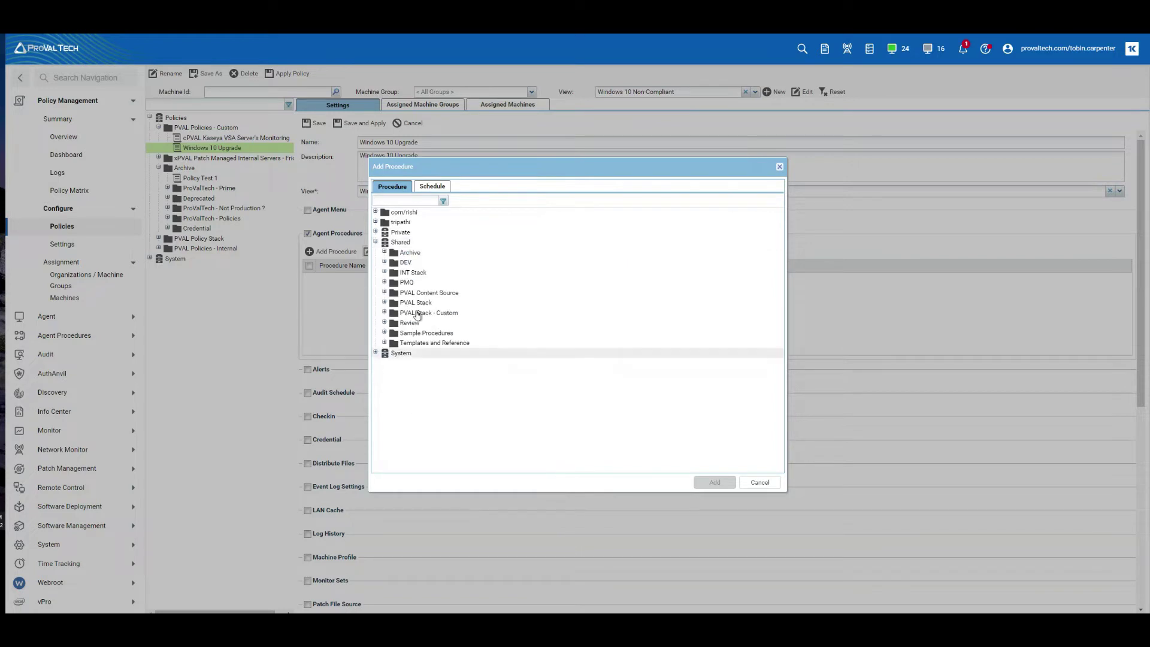
{"action": "left_click", "coordinate": [385, 303]}
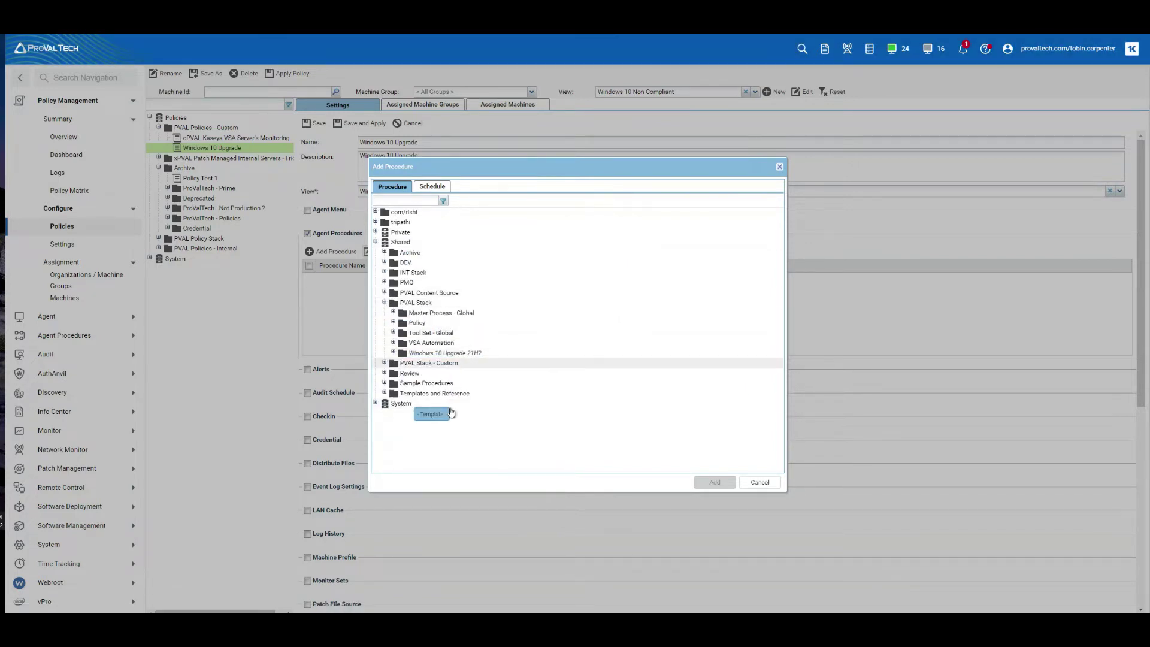
{"action": "left_click", "coordinate": [394, 353]}
{"action": "left_click", "coordinate": [450, 375]}
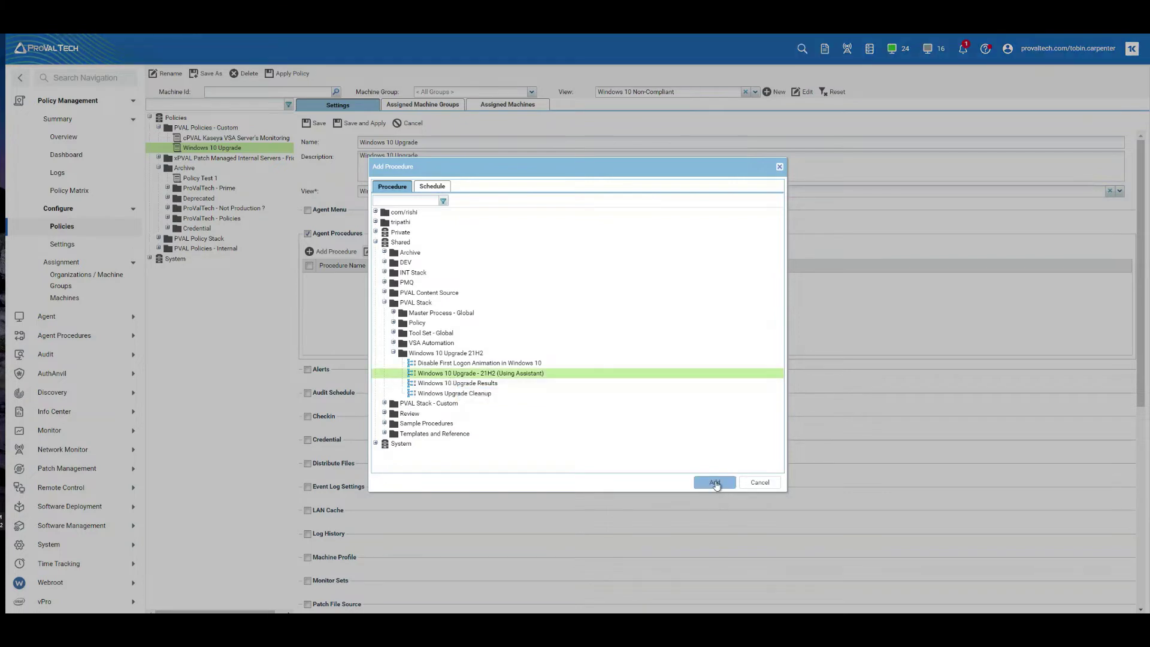
{"action": "left_click", "coordinate": [715, 483]}
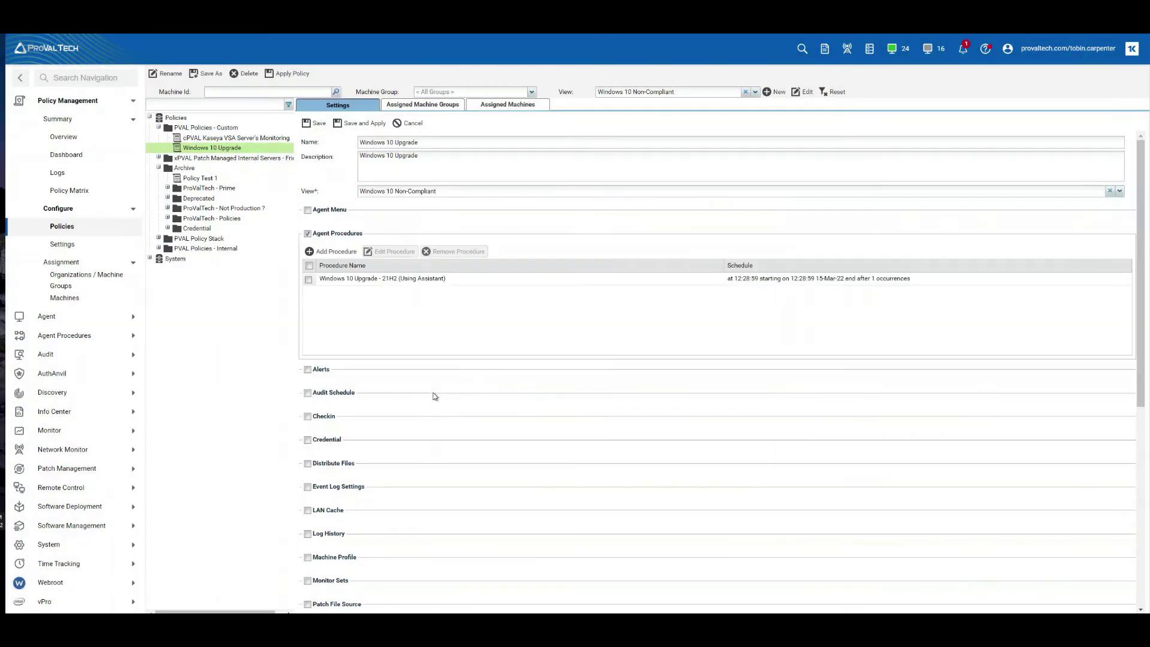
{"action": "left_click", "coordinate": [434, 282]}
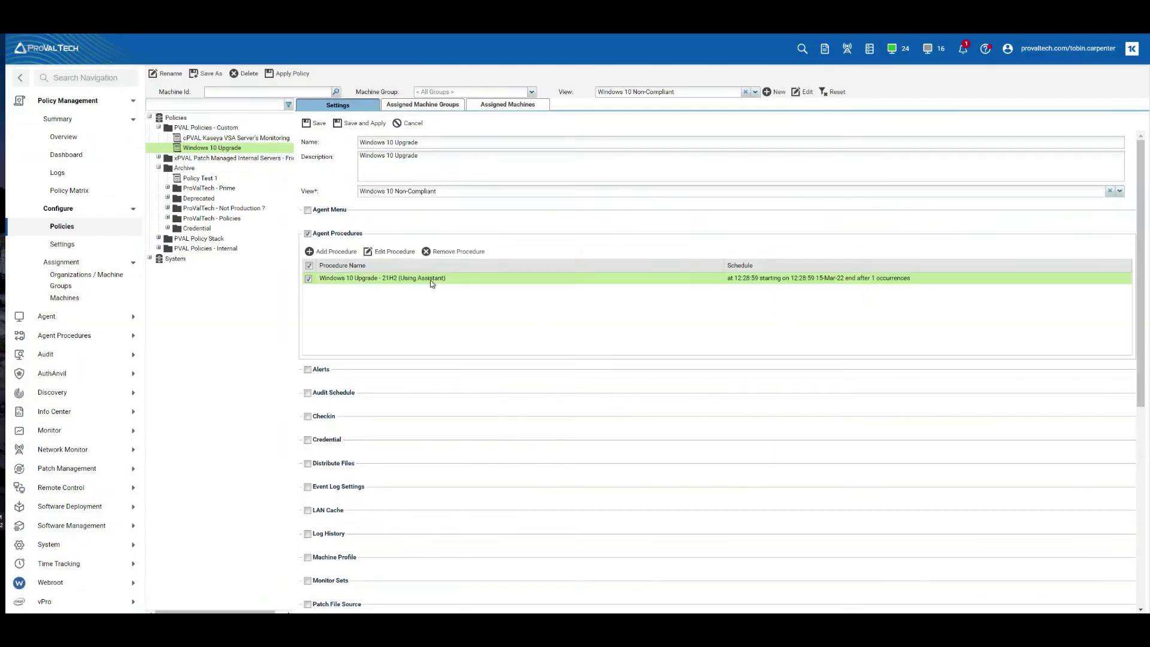
Schedule the procedure every 1 week on Wednesday at 00:00:00, 60-minute distribution window.
{"action": "left_click", "coordinate": [384, 253]}
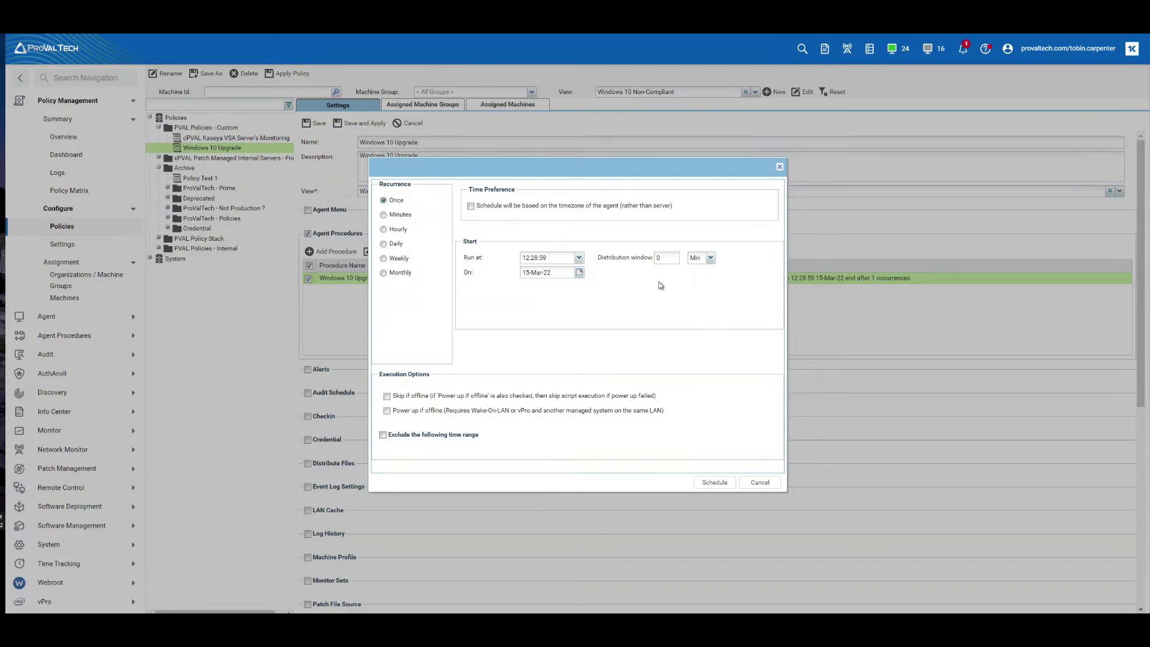
{"action": "left_click", "coordinate": [384, 259]}
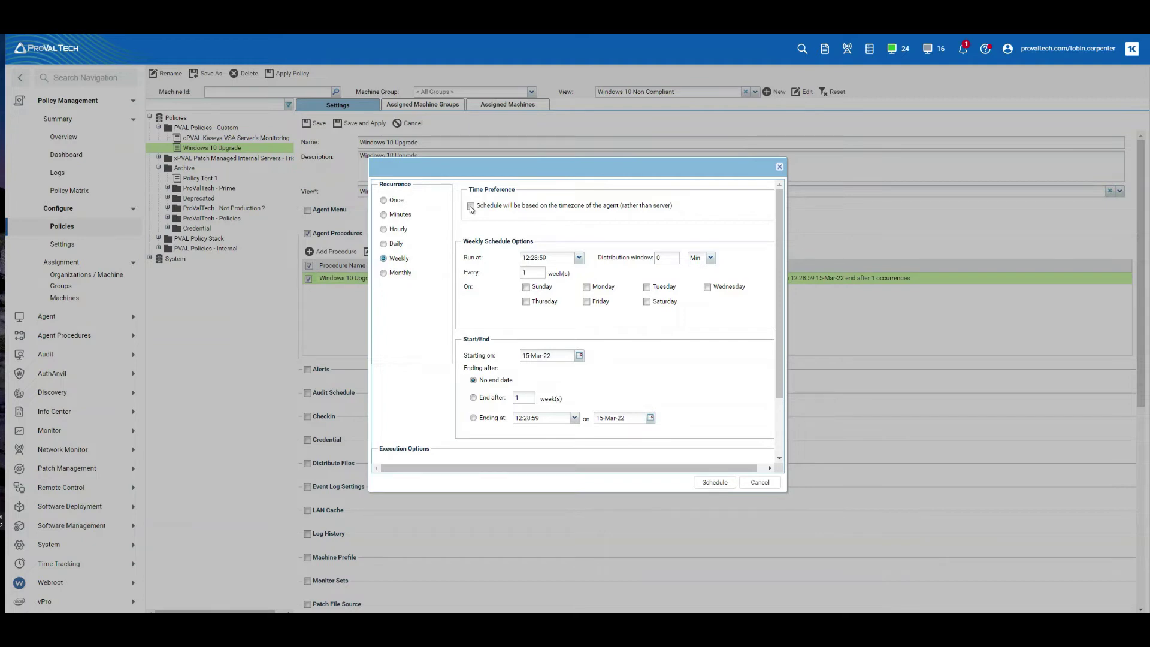
{"action": "left_click", "coordinate": [579, 257]}
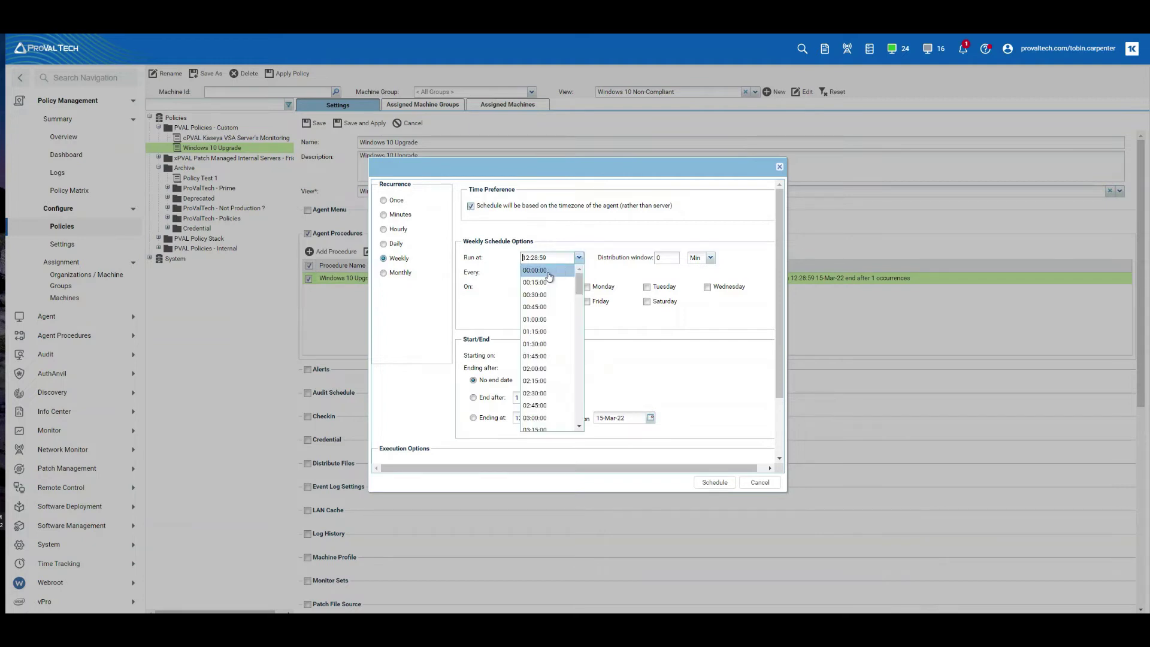
{"action": "left_click", "coordinate": [547, 270]}
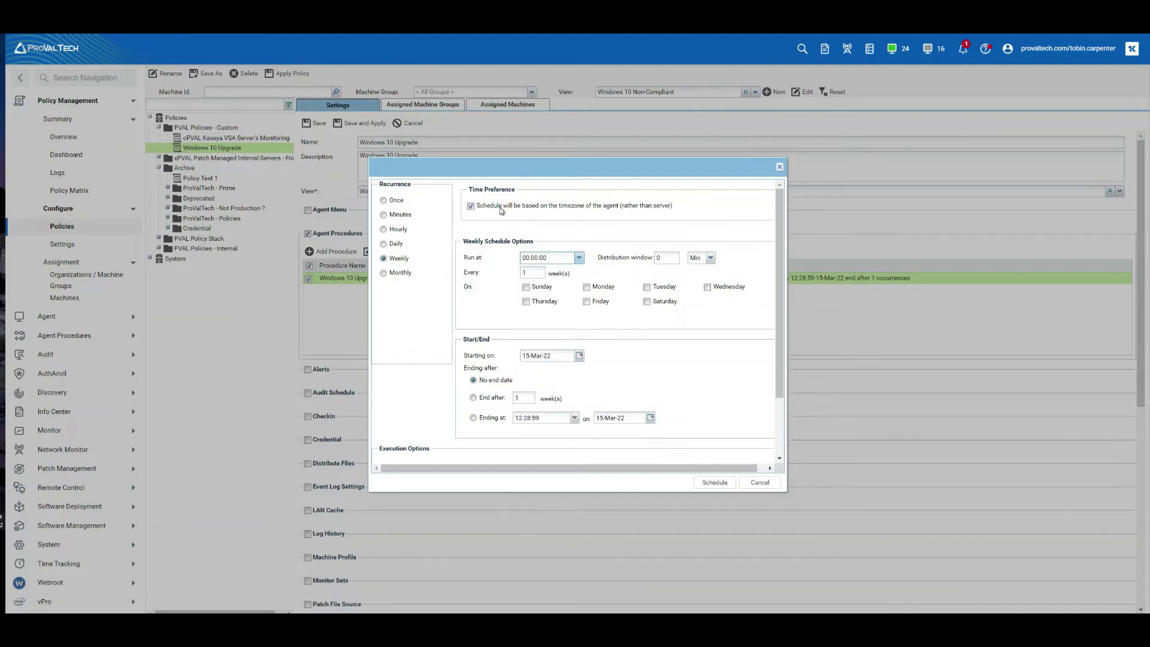
{"action": "key", "text": "Tab"}
{"action": "type", "text": "60"}
{"action": "double_click", "coordinate": [661, 257]}
{"action": "double_click", "coordinate": [532, 272]}
{"action": "left_click", "coordinate": [708, 287]}
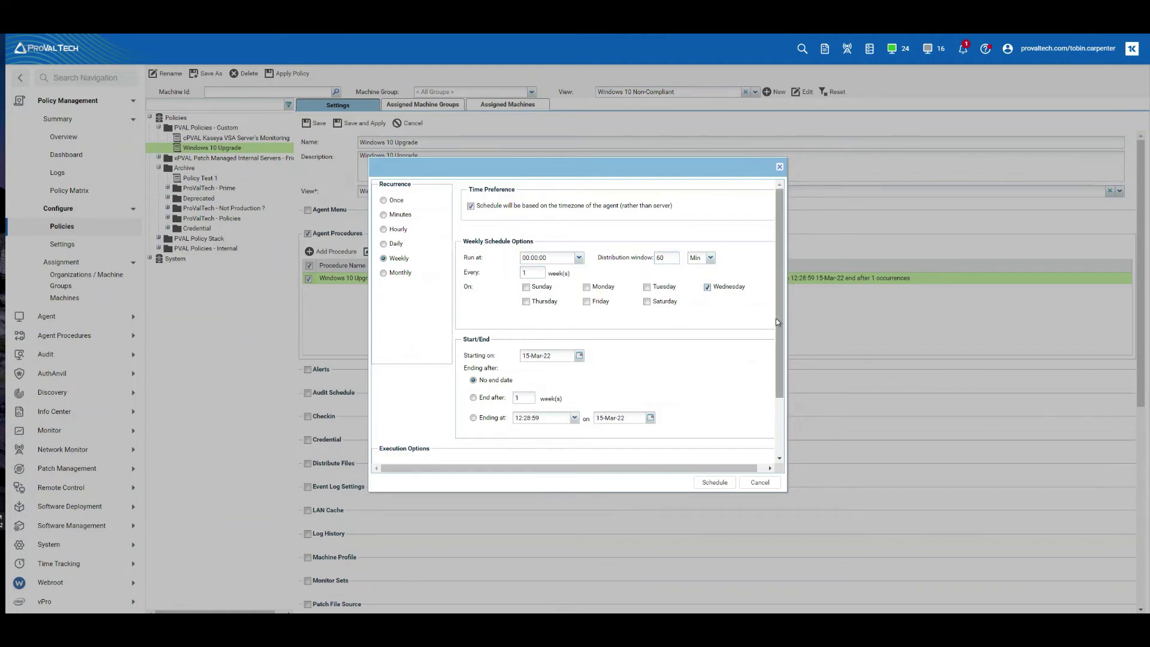
{"action": "left_click_drag", "start_coordinate": [778, 318], "coordinate": [720, 431]}
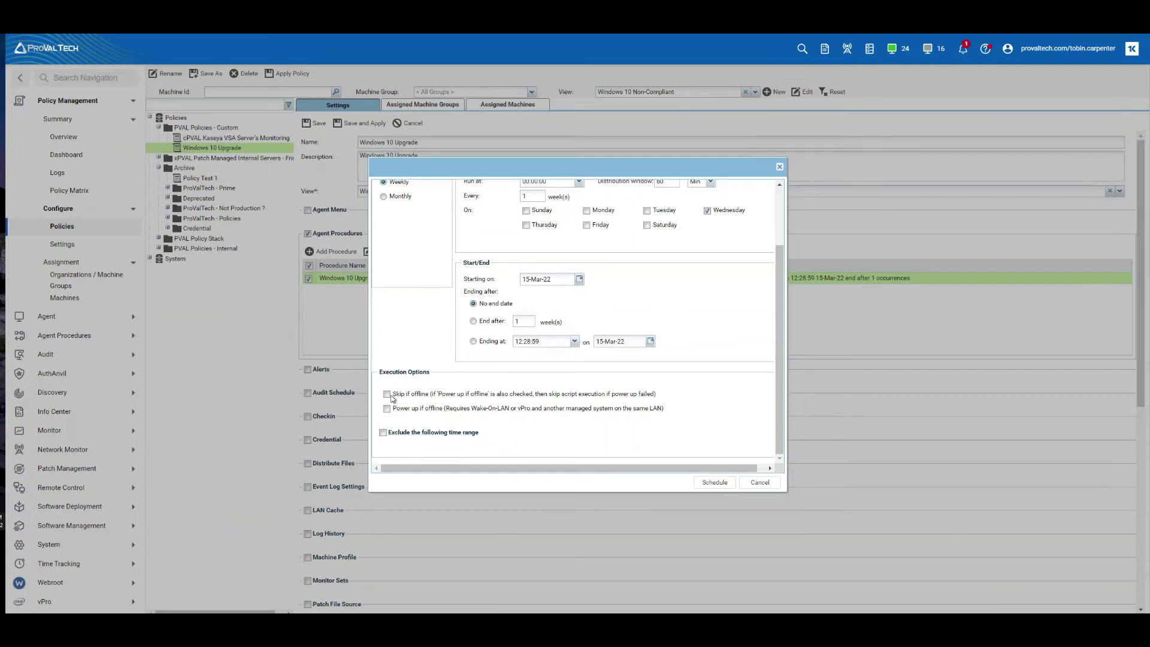
Turn on 'Skip if offline' in the execution options.
{"action": "left_click", "coordinate": [387, 394]}
Confirm the schedule, then Save and Apply the policy using Apply Now.
{"action": "left_click", "coordinate": [714, 483]}
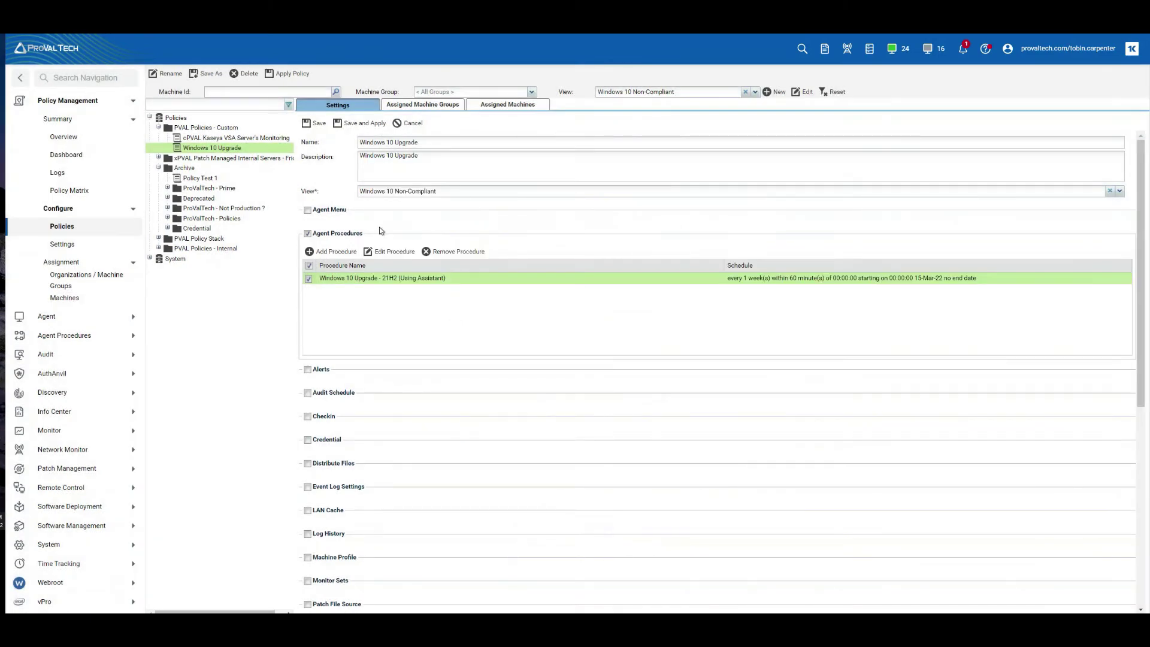
{"action": "left_click", "coordinate": [361, 124]}
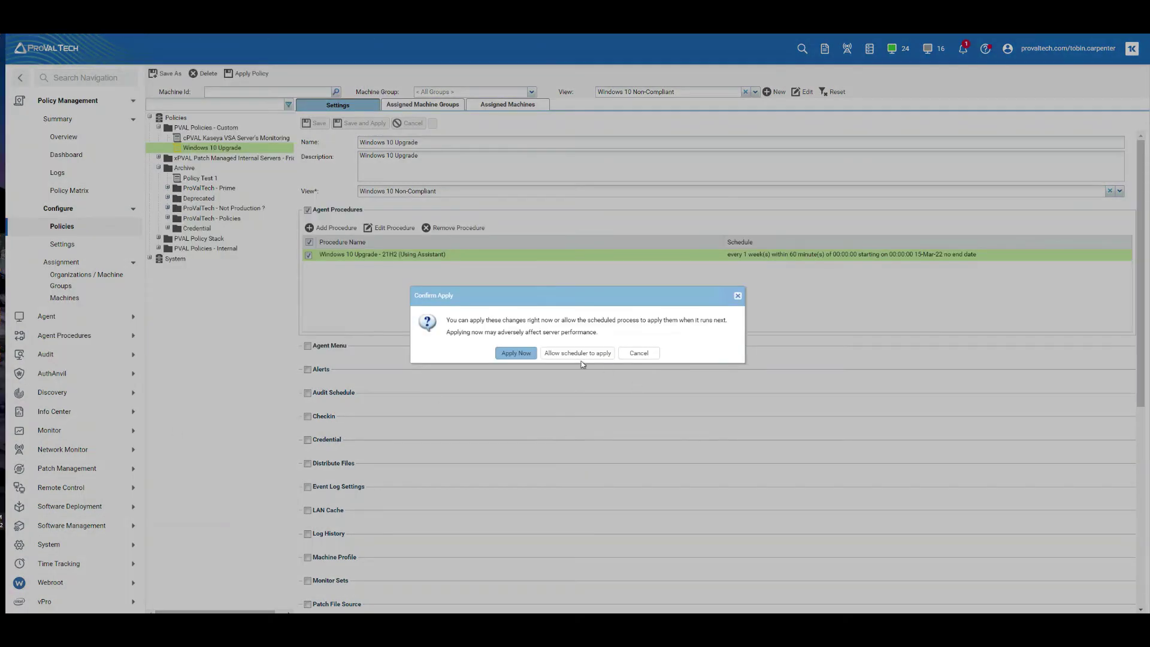
{"action": "left_click", "coordinate": [508, 355]}
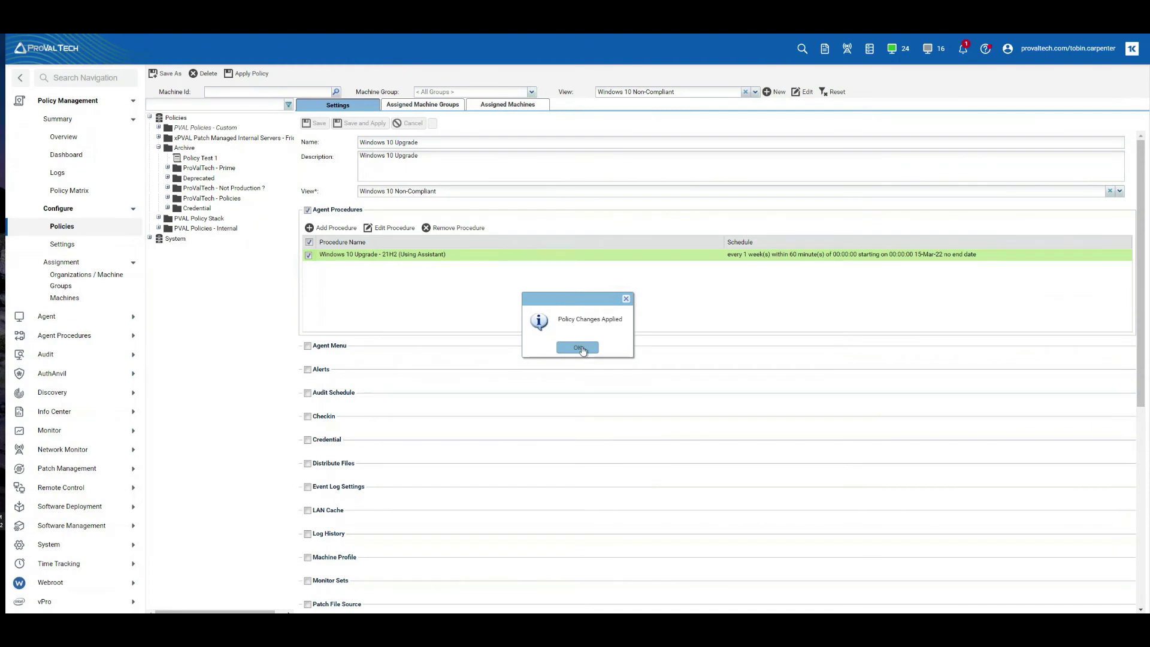
{"action": "left_click", "coordinate": [581, 350]}
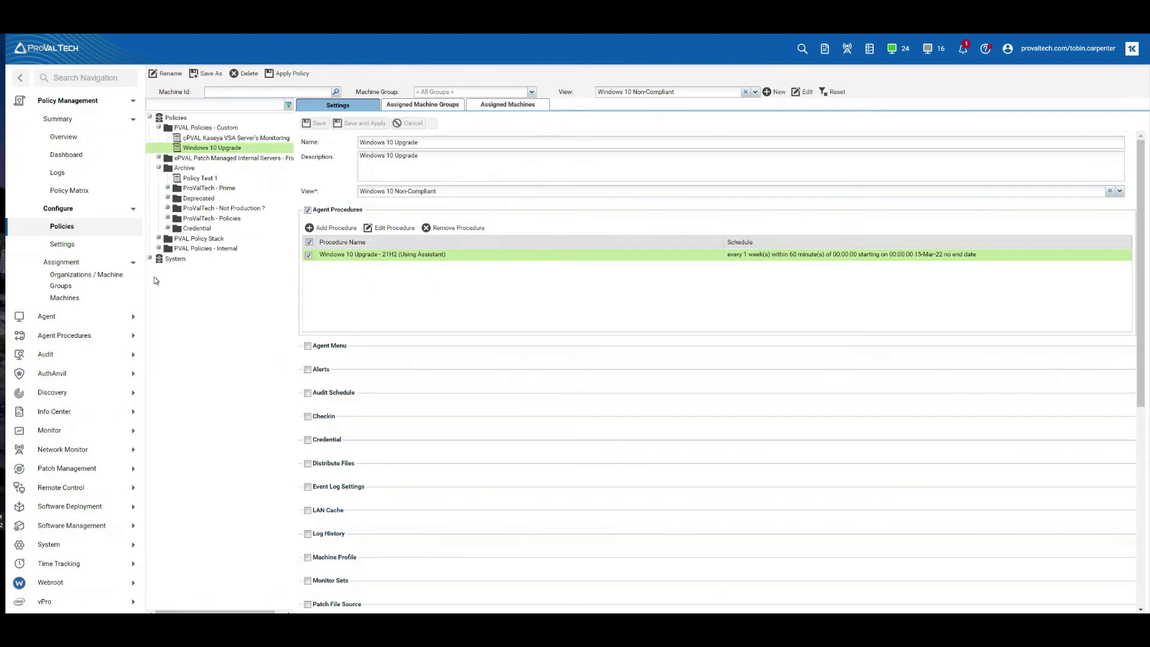
Open the Organizations / Machine Groups assignment tree and browse the mbtech group.
{"action": "left_click", "coordinate": [87, 283]}
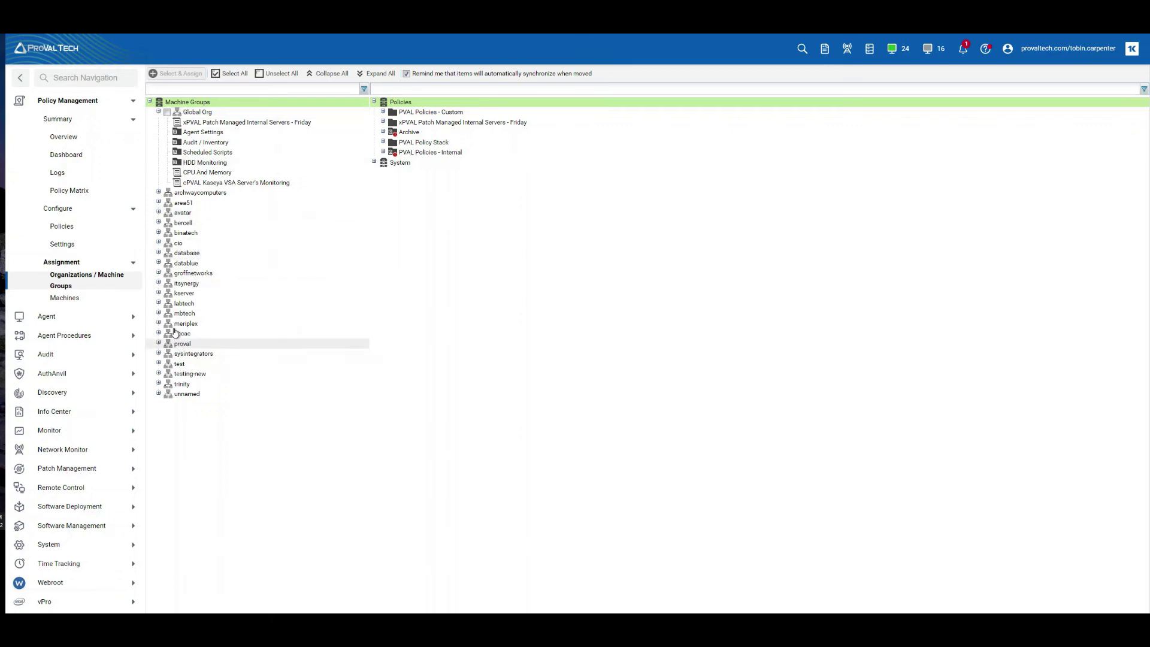
{"action": "mouse_move", "coordinate": [181, 324]}
{"action": "left_mouse_down"}
{"action": "mouse_move", "coordinate": [184, 313]}
{"action": "mouse_move", "coordinate": [191, 341]}
{"action": "left_mouse_up"}
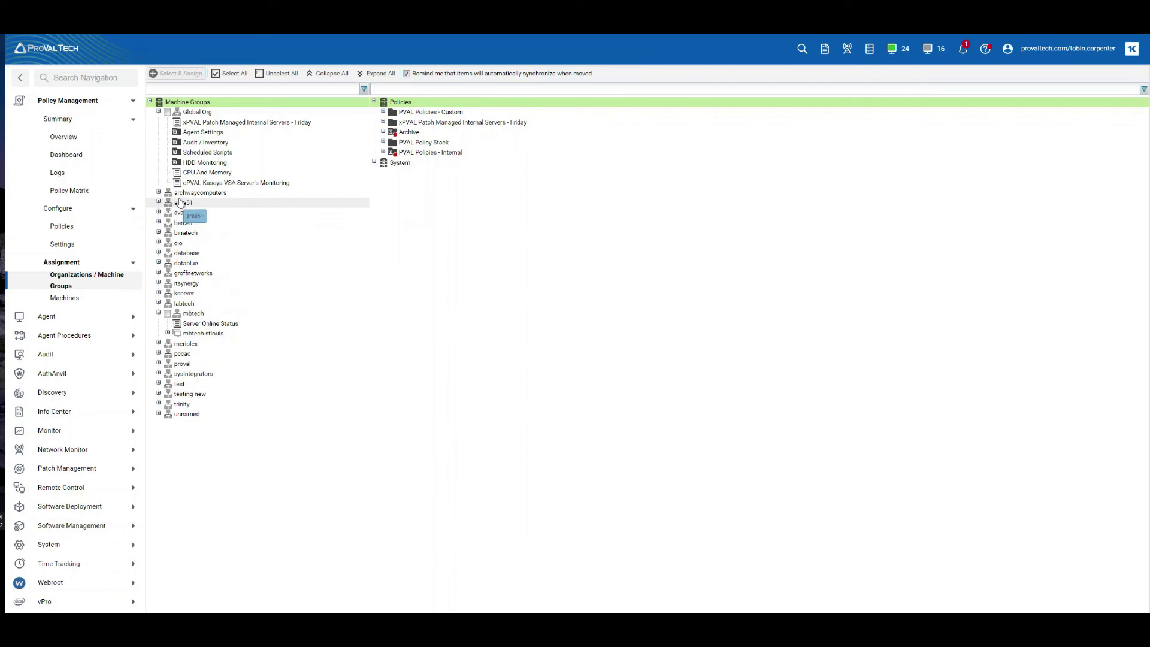
{"action": "left_click", "coordinate": [159, 313]}
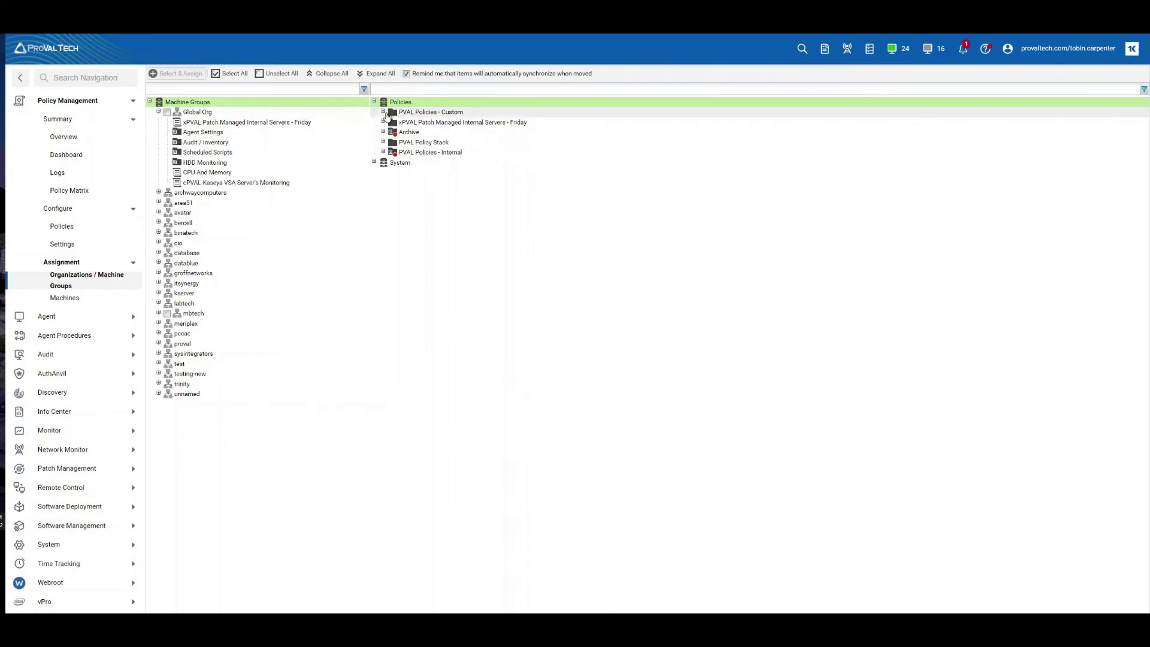
Drag Windows 10 Upgrade from PVAL Policies - Custom onto Global Org and confirm.
{"action": "left_click", "coordinate": [383, 112]}
{"action": "left_click_drag", "start_coordinate": [463, 174], "coordinate": [434, 134]}
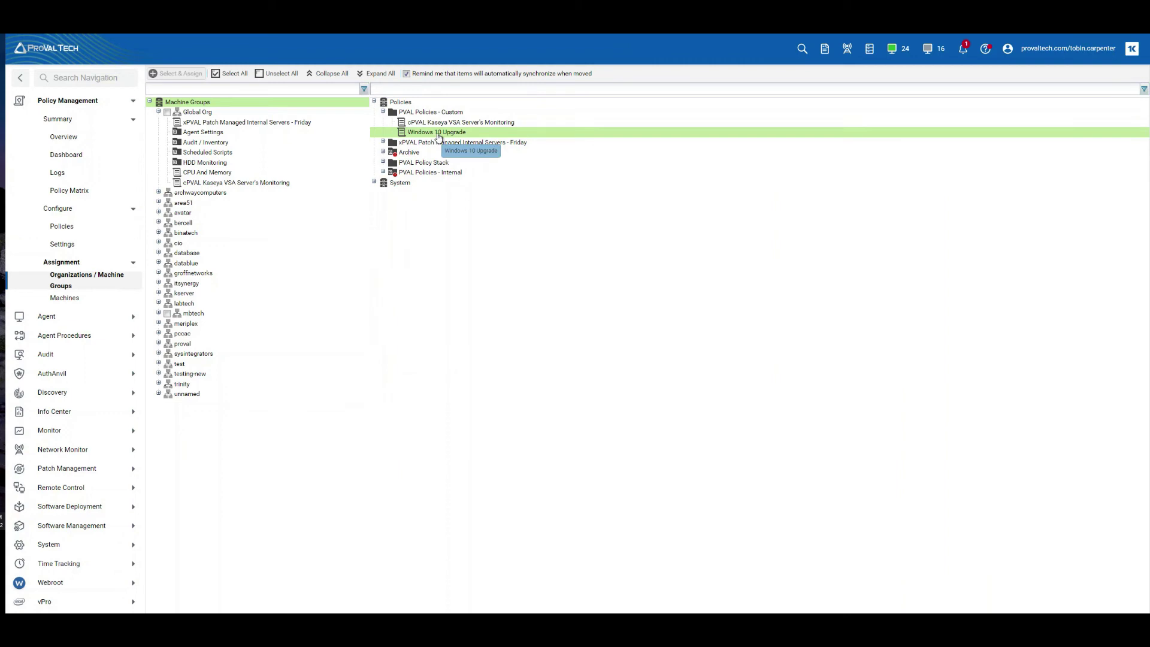
{"action": "left_click_drag", "start_coordinate": [438, 137], "coordinate": [213, 114]}
{"action": "left_click", "coordinate": [551, 351]}
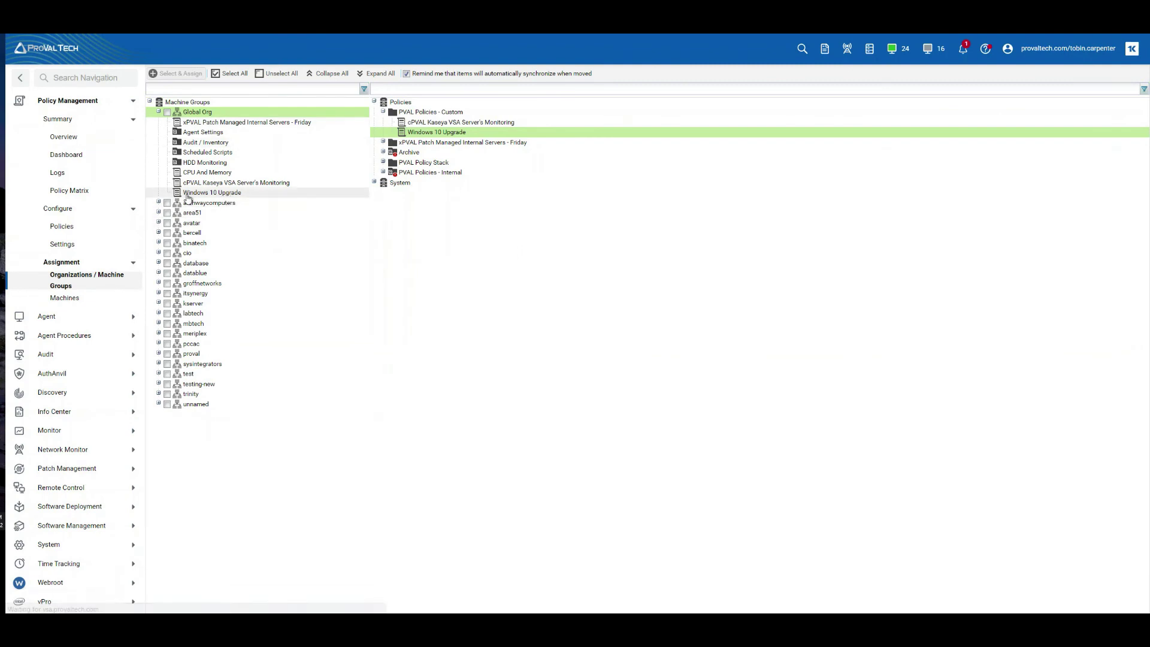
{"action": "left_click", "coordinate": [210, 194]}
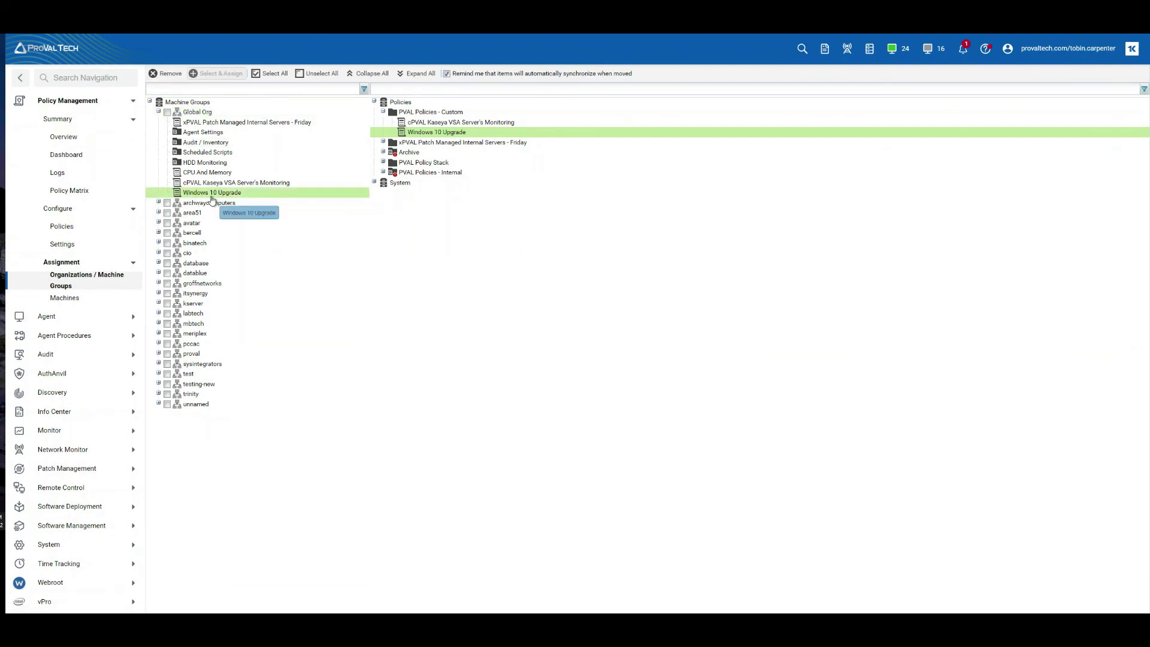
Reprocess policies on all four machines from the Machines assignment page.
{"action": "left_click", "coordinate": [67, 299]}
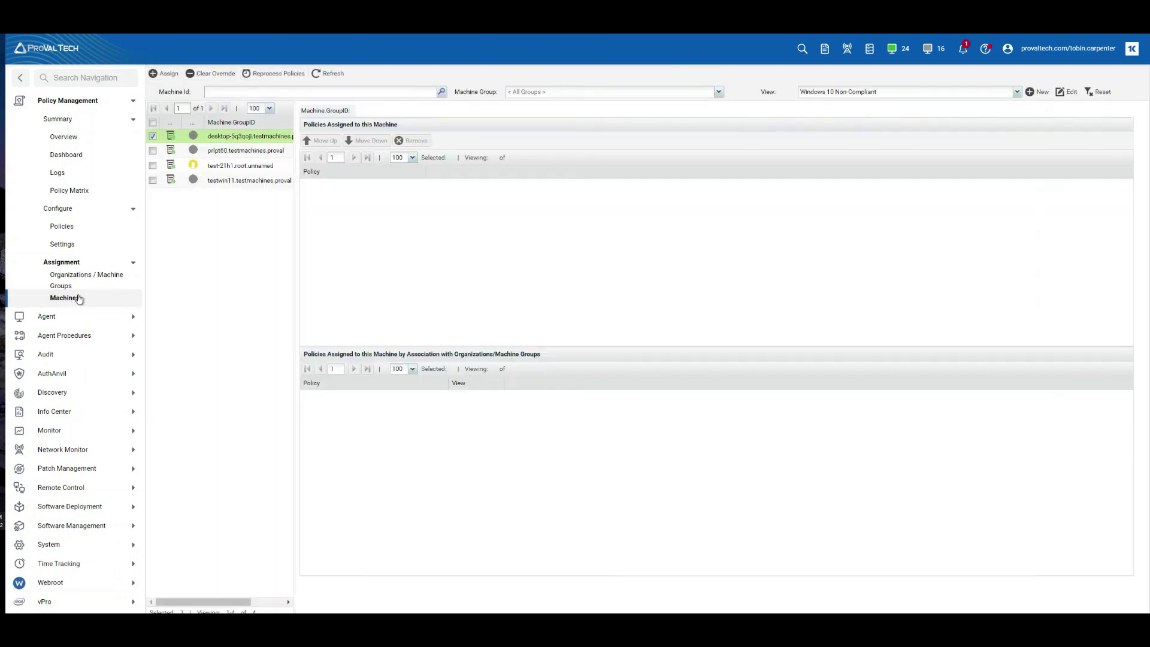
{"action": "left_click", "coordinate": [194, 131]}
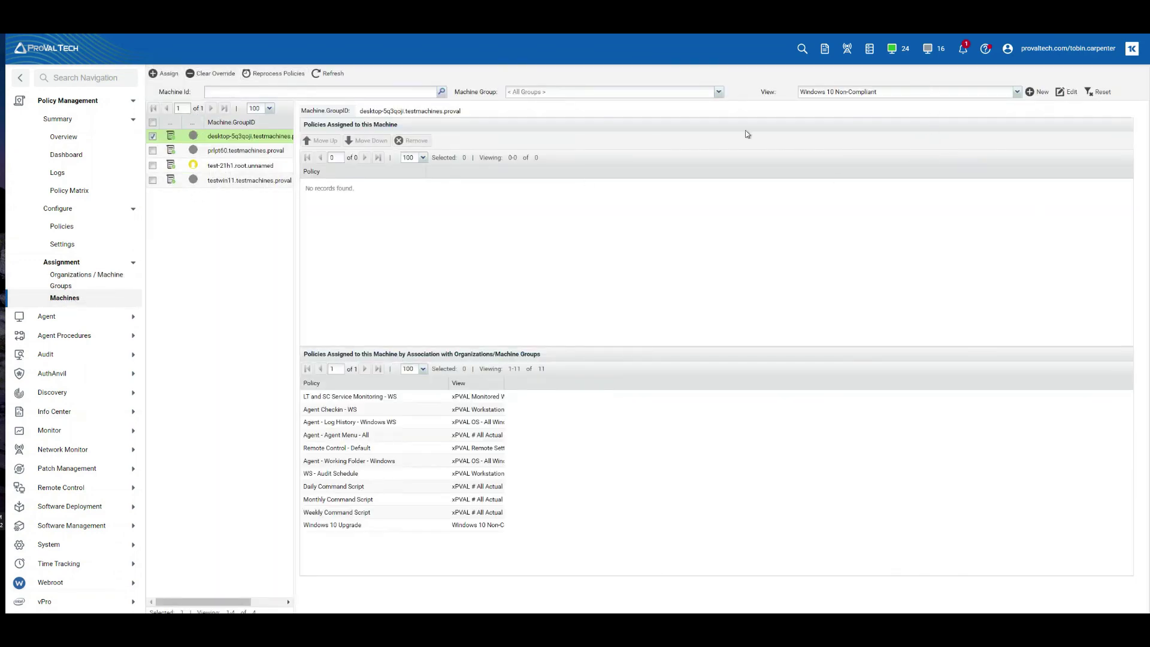
{"action": "left_click", "coordinate": [153, 123]}
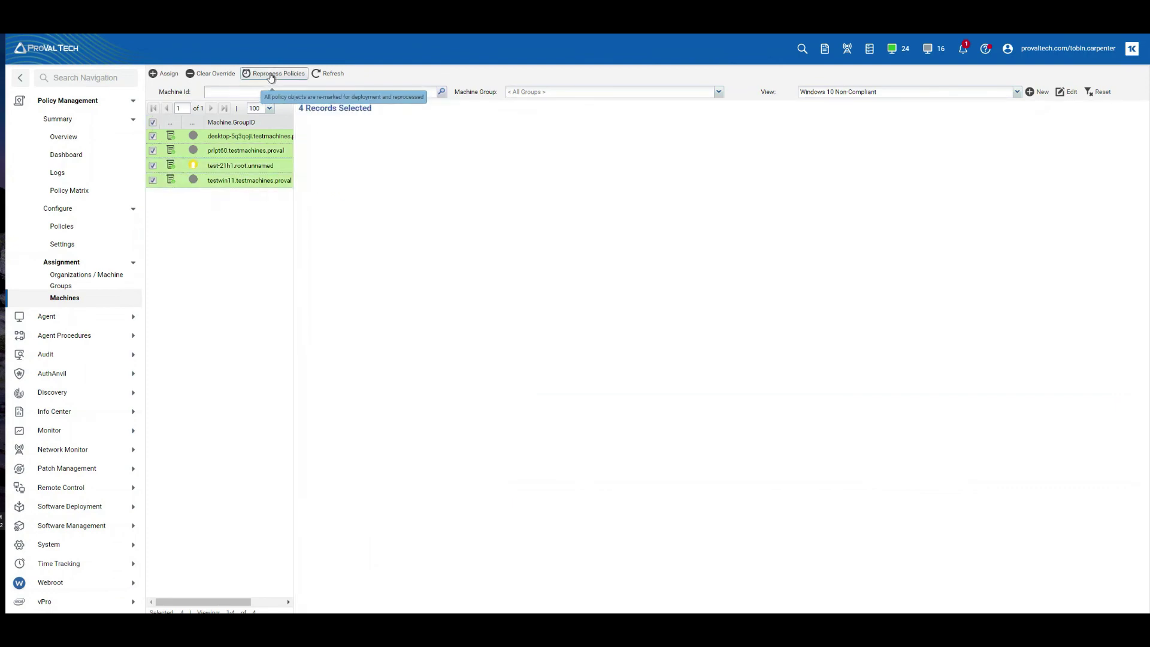
{"action": "left_click", "coordinate": [272, 78]}
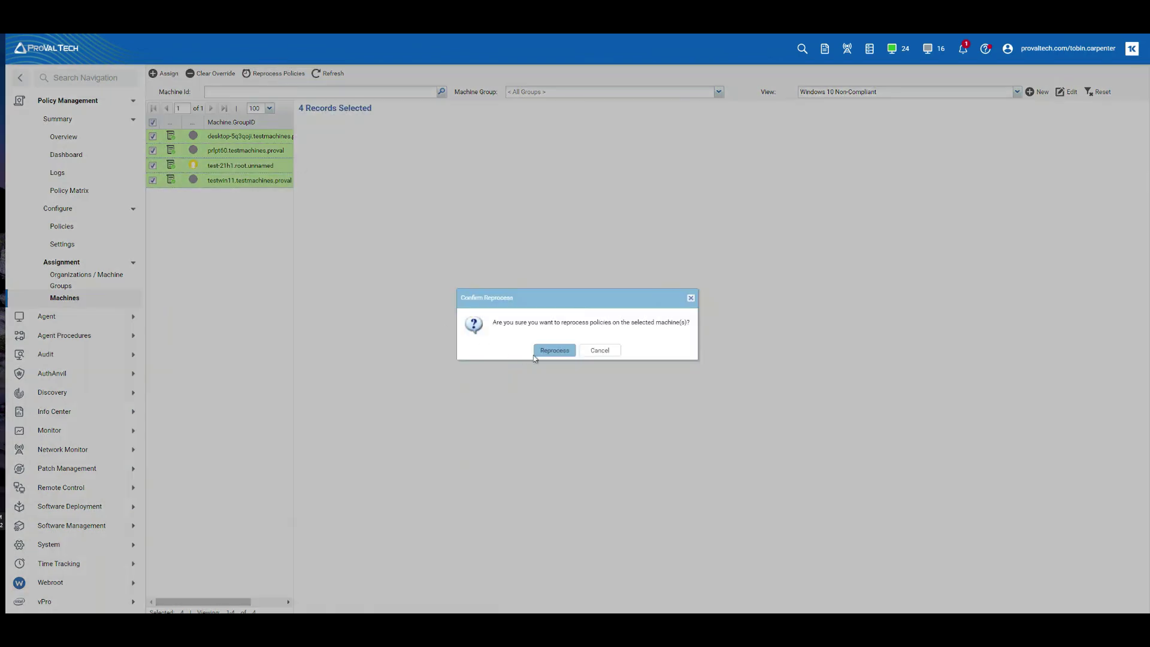
{"action": "left_click", "coordinate": [552, 352]}
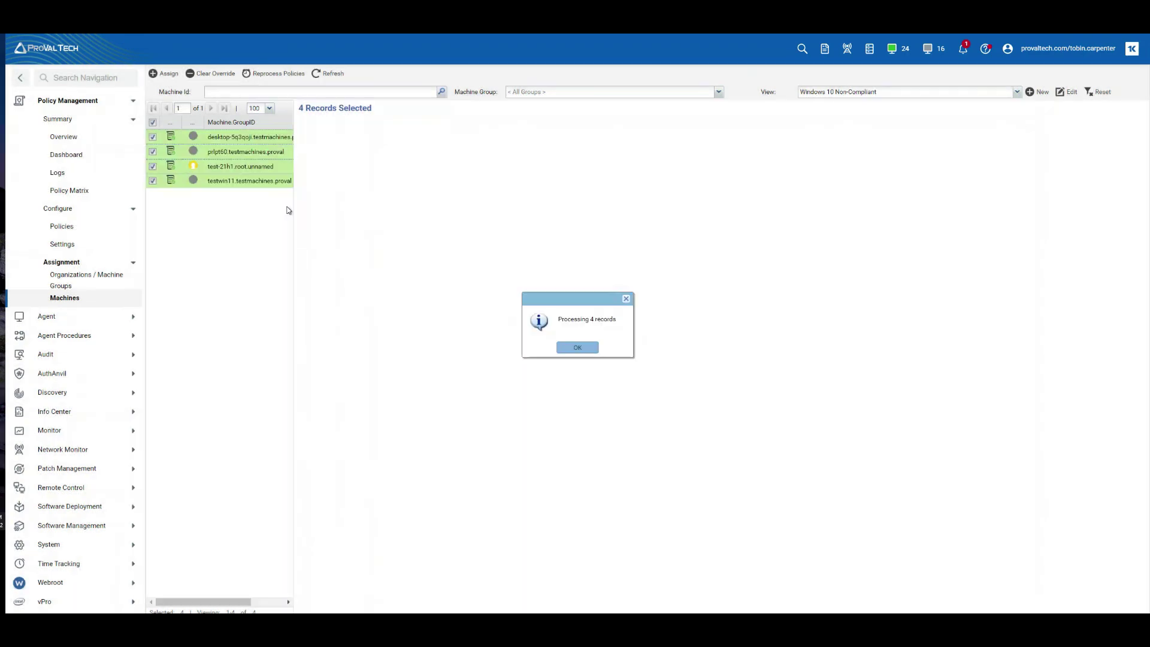
{"action": "left_click", "coordinate": [581, 347]}
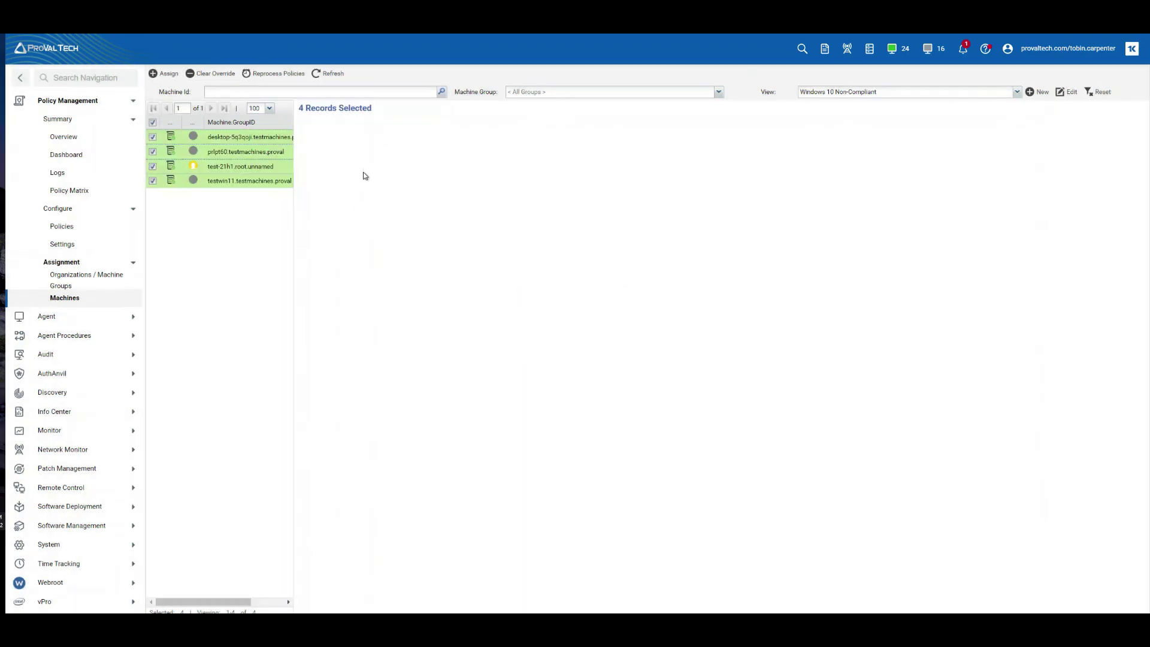
Check that the first machine inherits the Windows 10 Upgrade policy.
{"action": "left_click", "coordinate": [244, 139]}
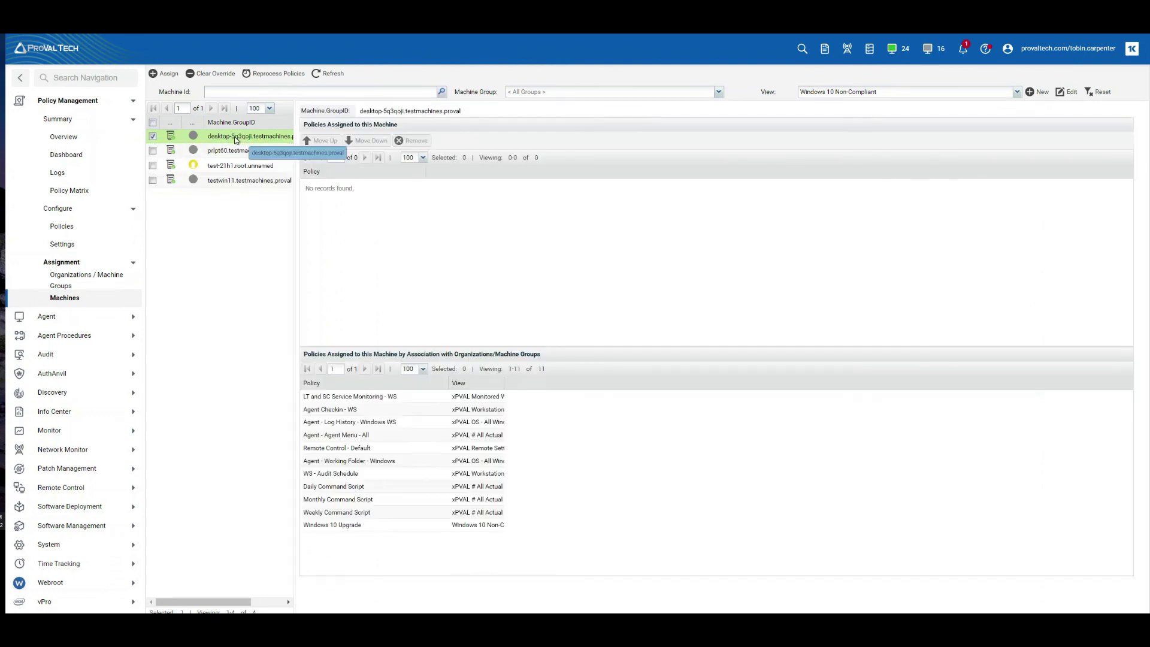
{"action": "left_click", "coordinate": [334, 526]}
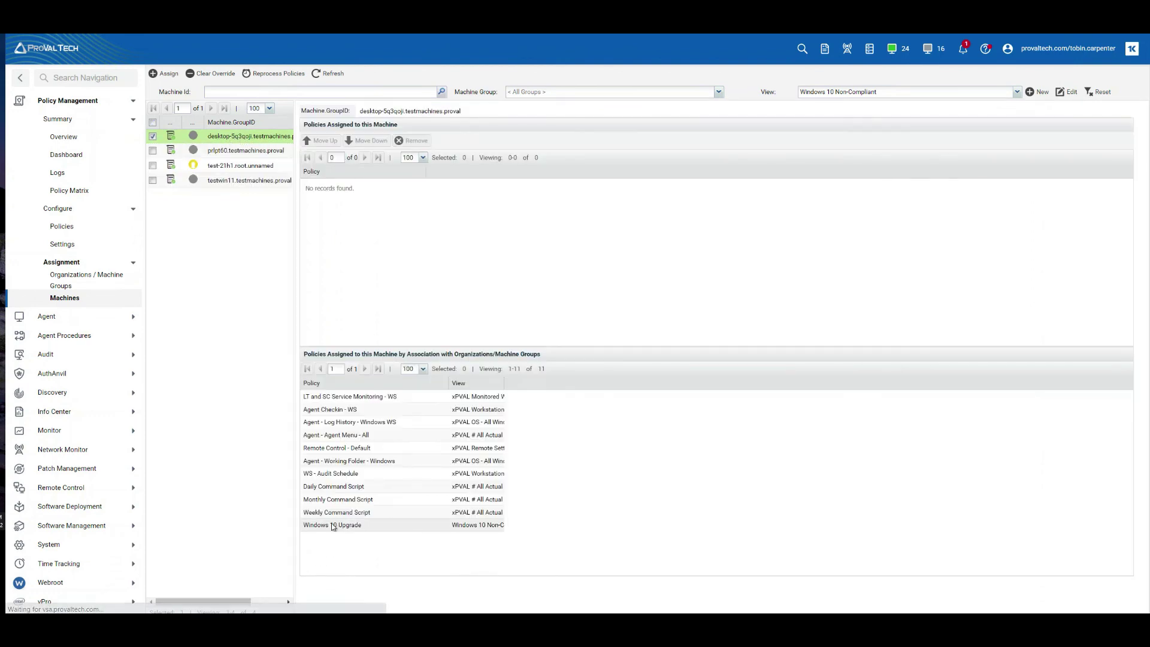
{"action": "left_click_drag", "start_coordinate": [334, 526], "coordinate": [392, 515]}
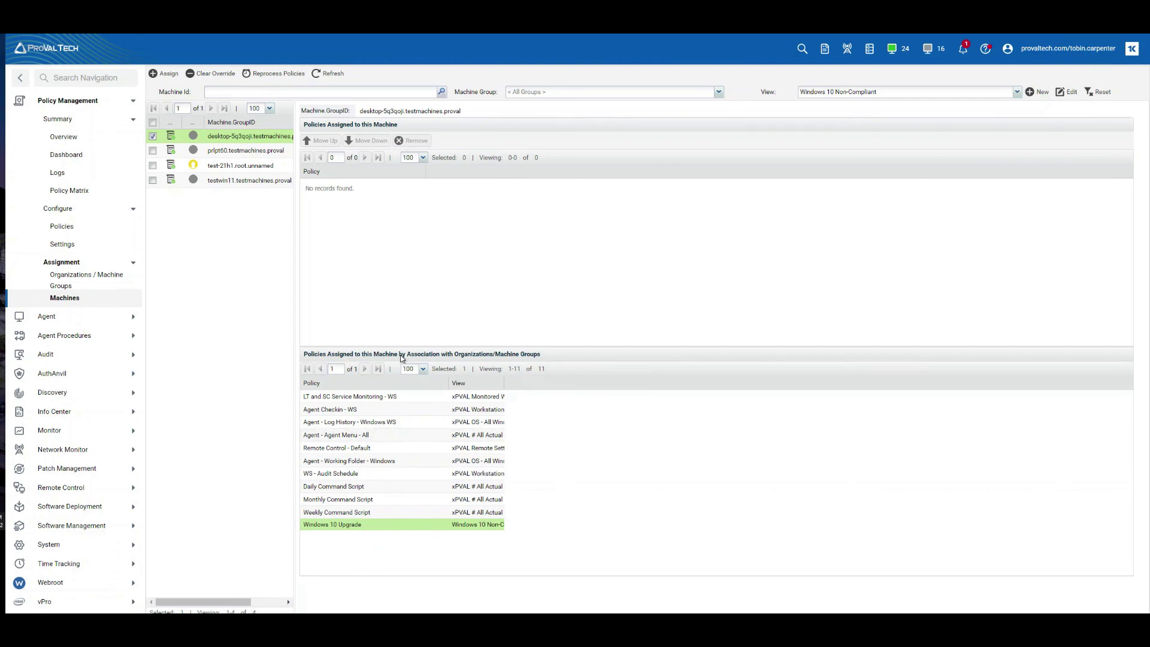